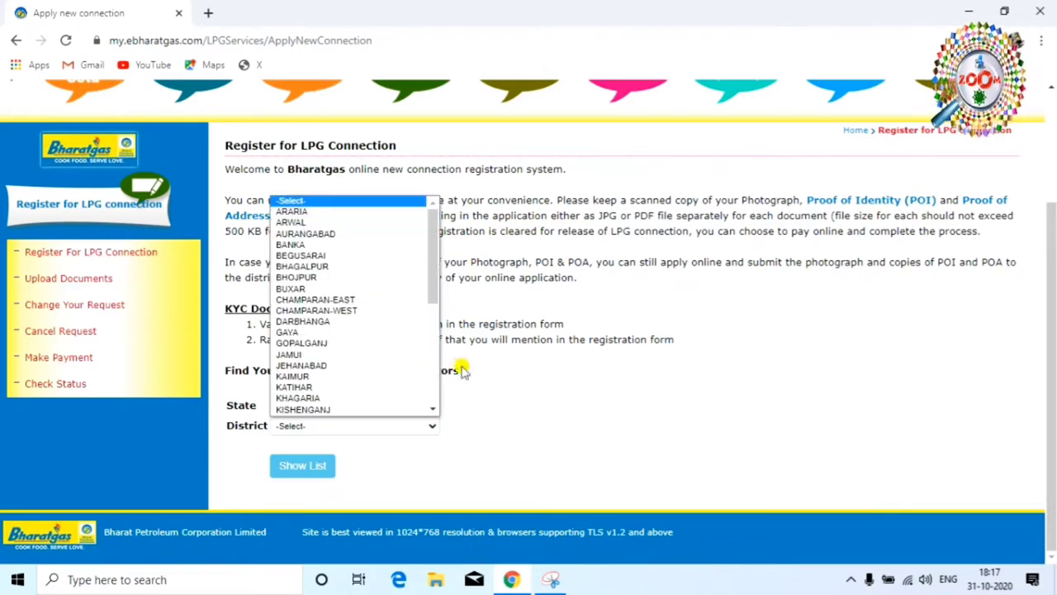
# - List the distributors for Madhubani district in Bihar and open the KYC registration form for HANSHU BHARATGAS GRAMIN VITRAK
pyautogui.click(564, 466)
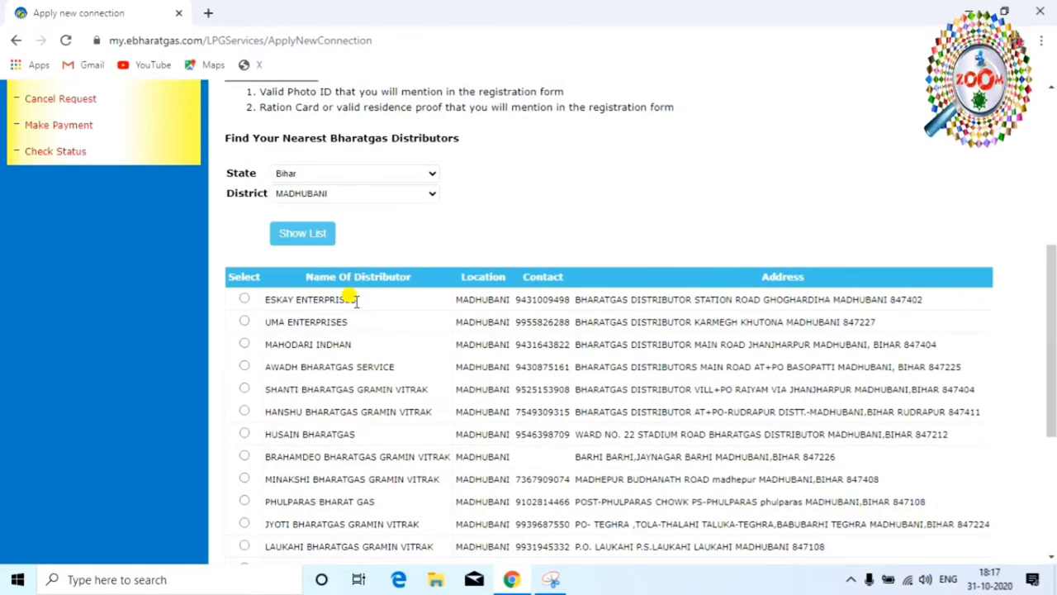
pyautogui.scroll(-1, 351, 295)
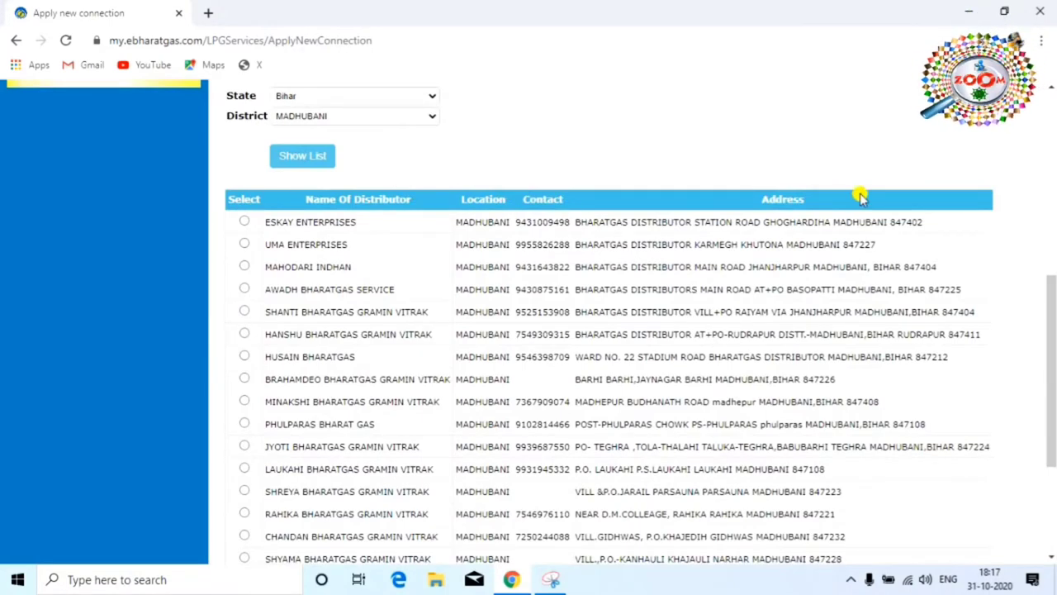
pyautogui.scroll(1, 334, 297)
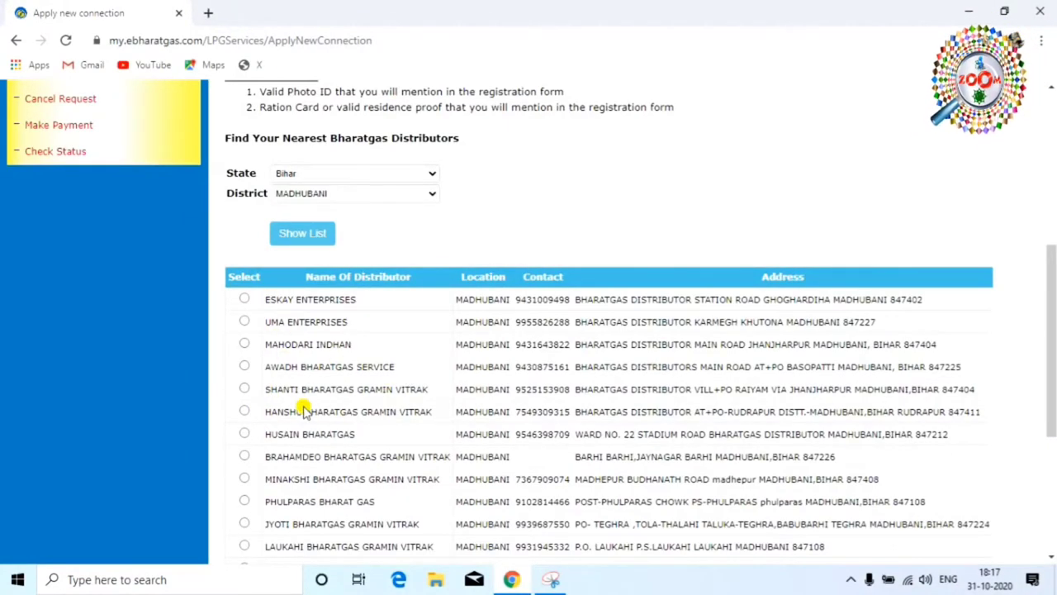
pyautogui.click(244, 413)
pyautogui.scroll(-5, 470, 438)
pyautogui.click(253, 486)
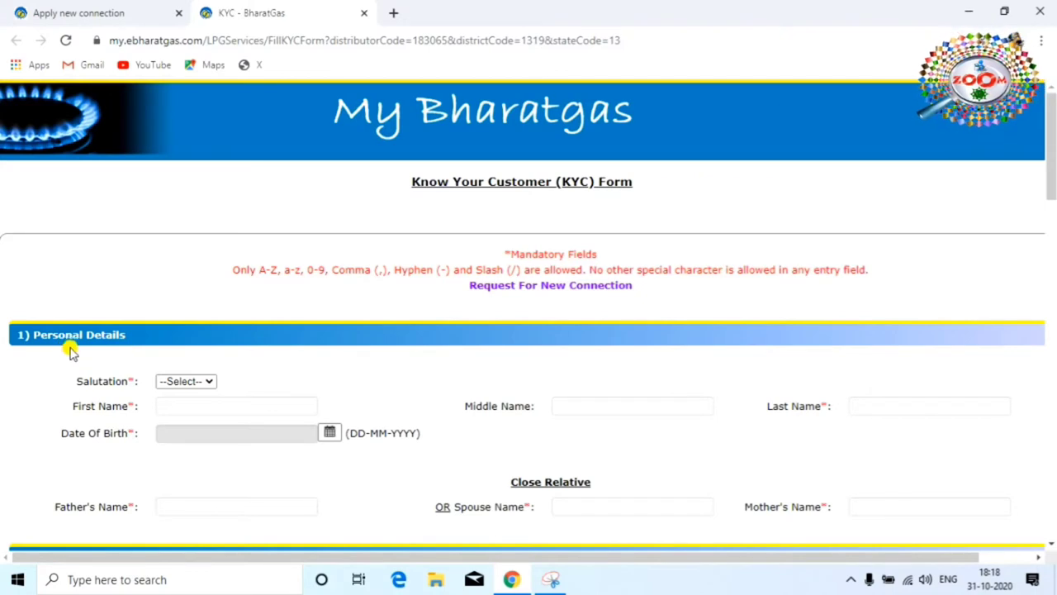
# - Set the applicant's salutation to Mr. in the personal details
pyautogui.click(190, 381)
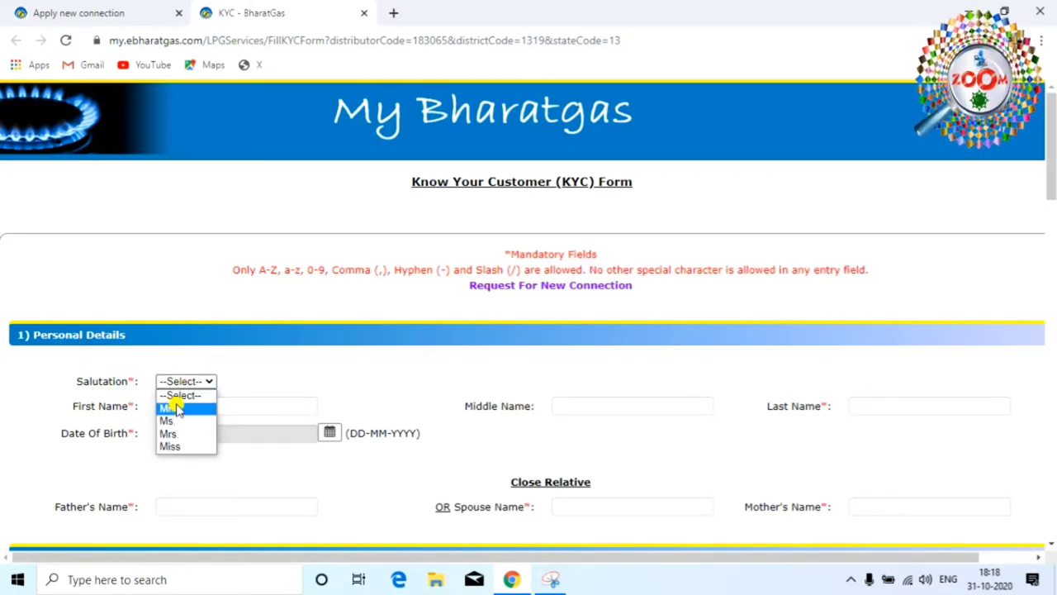
pyautogui.click(172, 407)
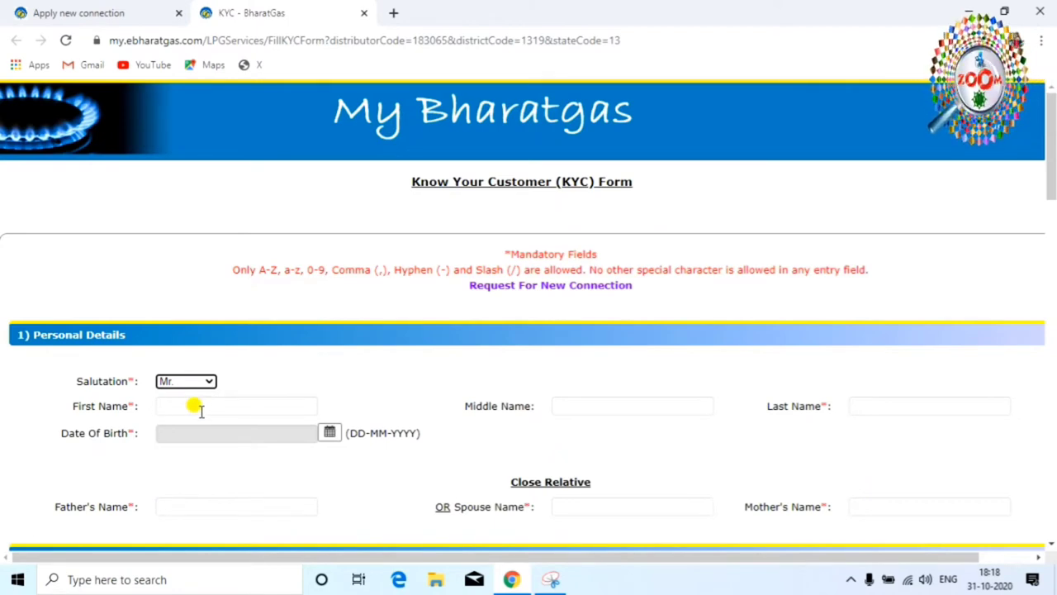
pyautogui.click(198, 407)
pyautogui.click(570, 404)
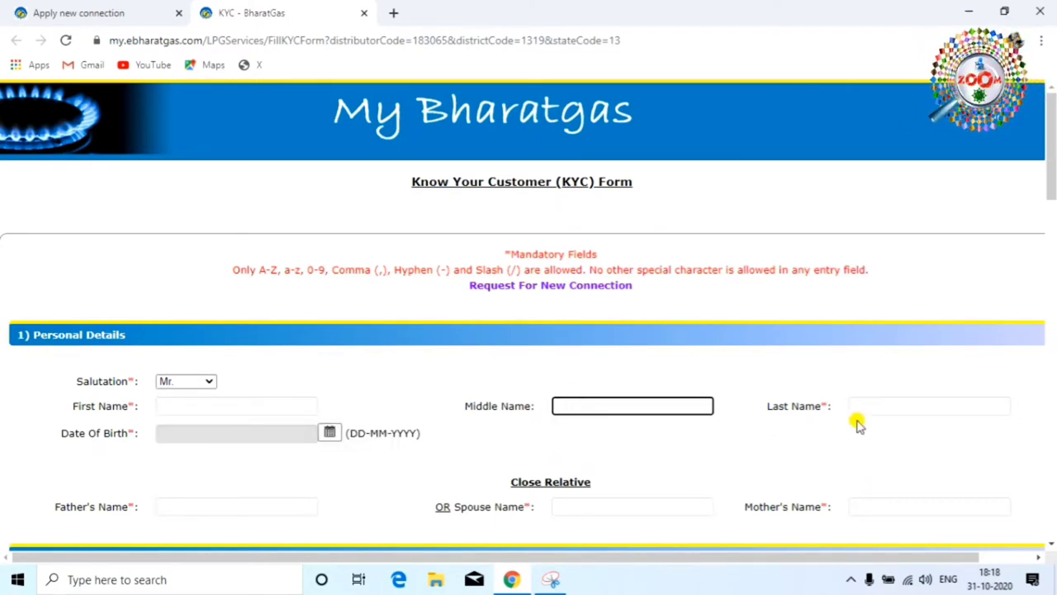
pyautogui.scroll(-2, 372, 330)
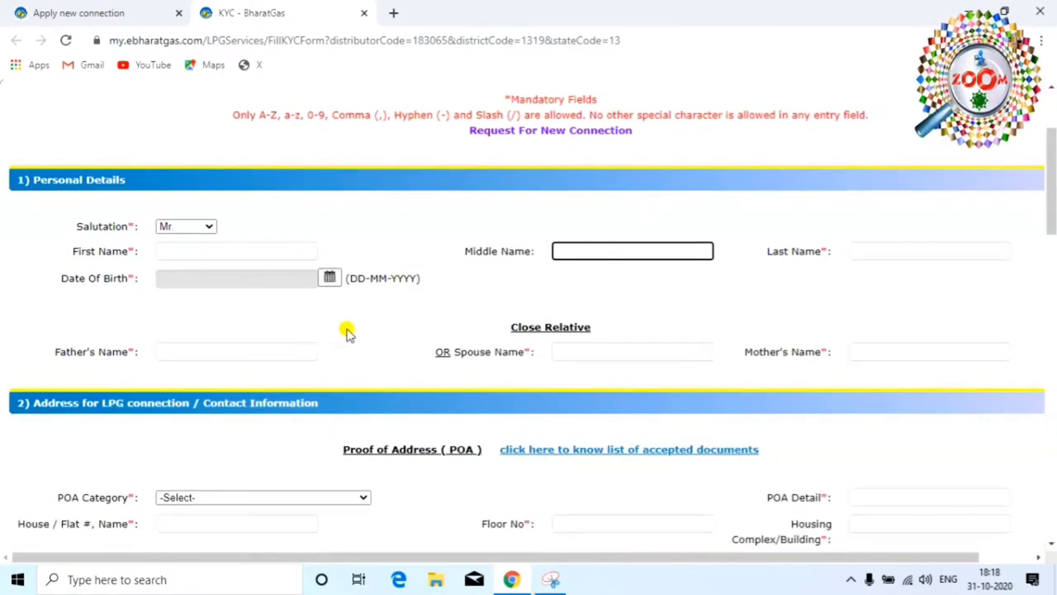
pyautogui.click(328, 280)
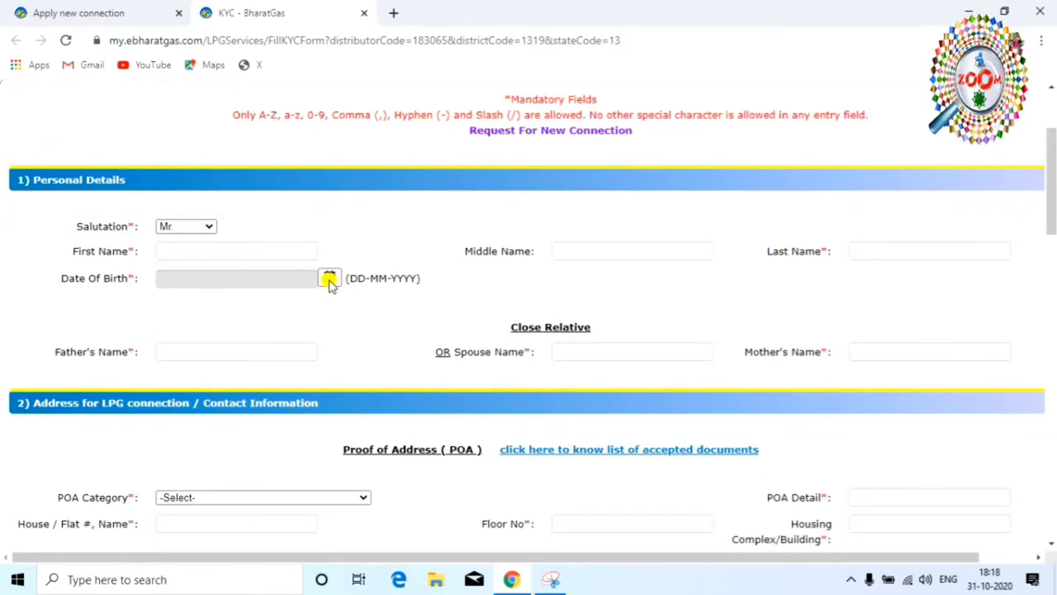
pyautogui.click(396, 312)
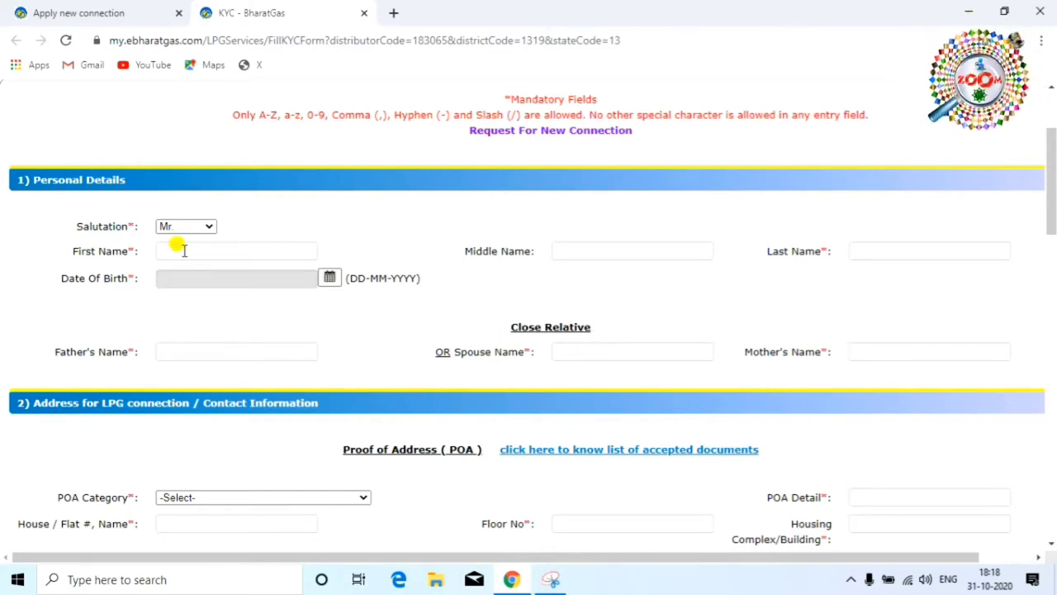
pyautogui.click(223, 251)
pyautogui.click(326, 241)
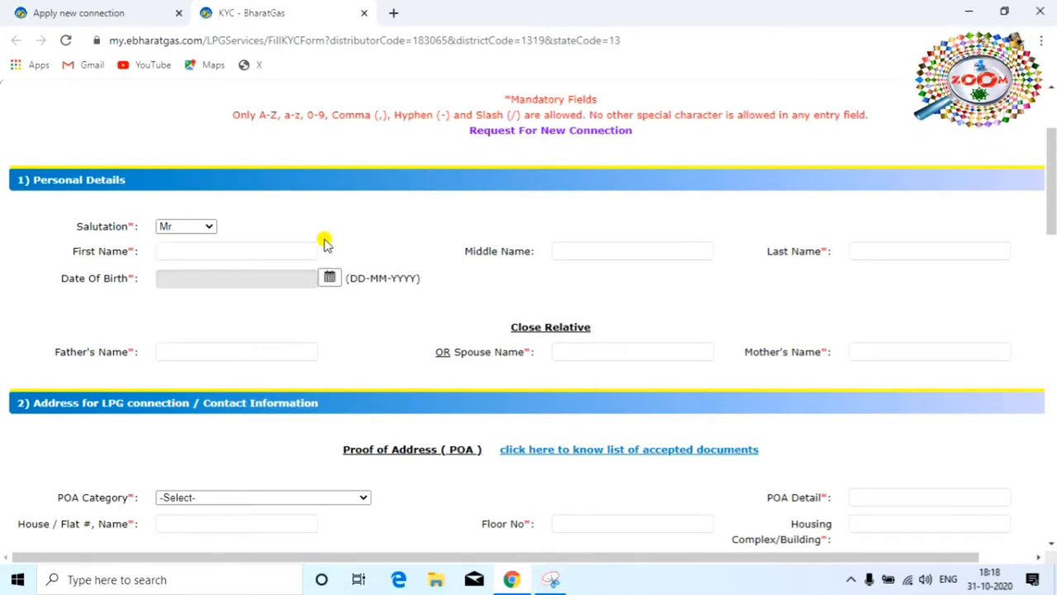
# - Check the list of accepted proof-of-address documents and set the POA category to Aadhaar (UID)
pyautogui.scroll(-3, 477, 385)
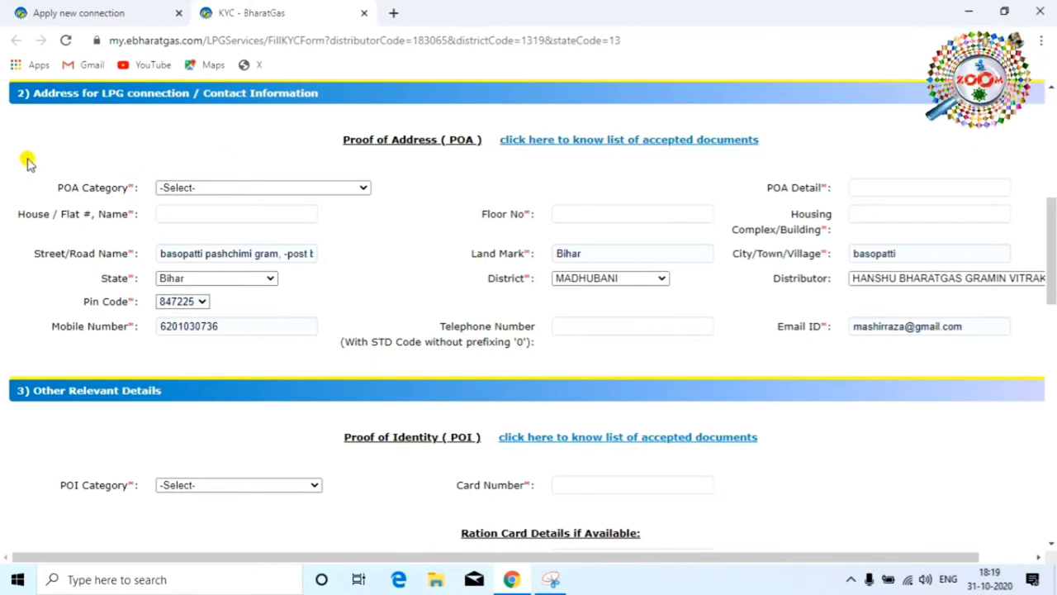
pyautogui.click(364, 189)
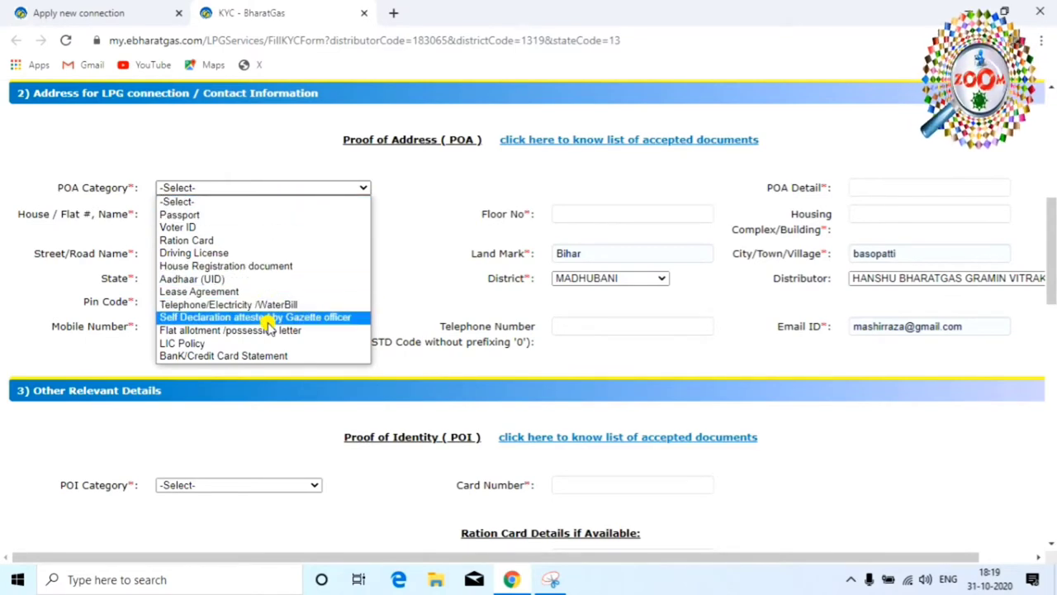
pyautogui.click(466, 180)
pyautogui.click(545, 140)
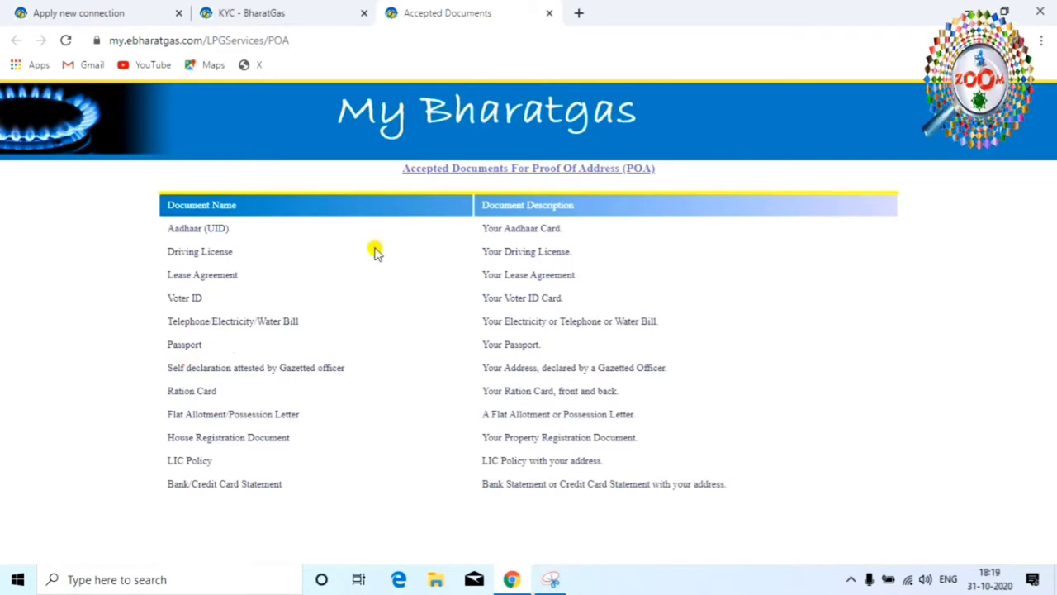
pyautogui.click(550, 13)
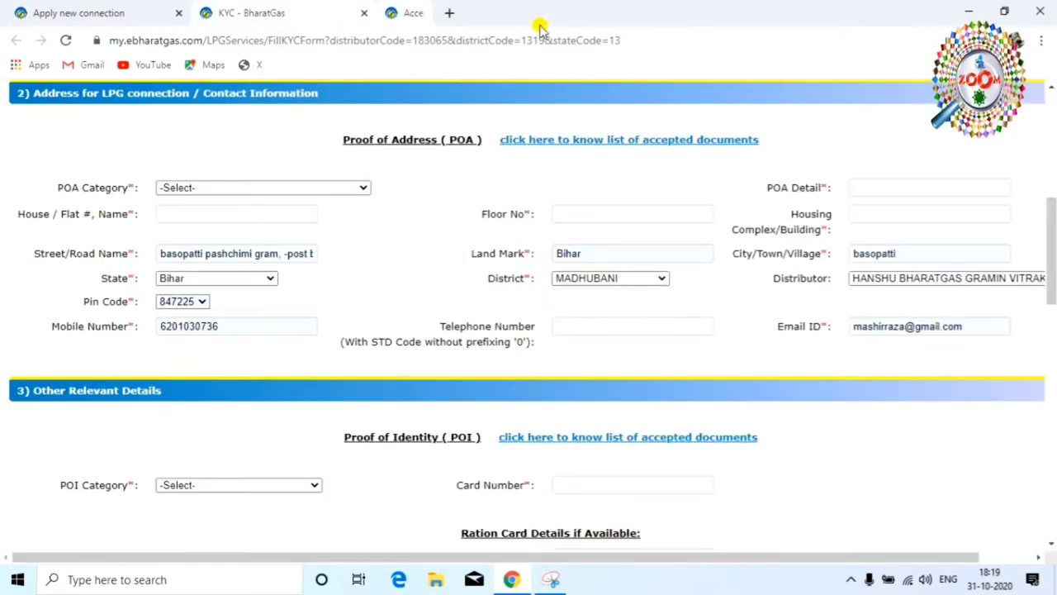
pyautogui.click(323, 186)
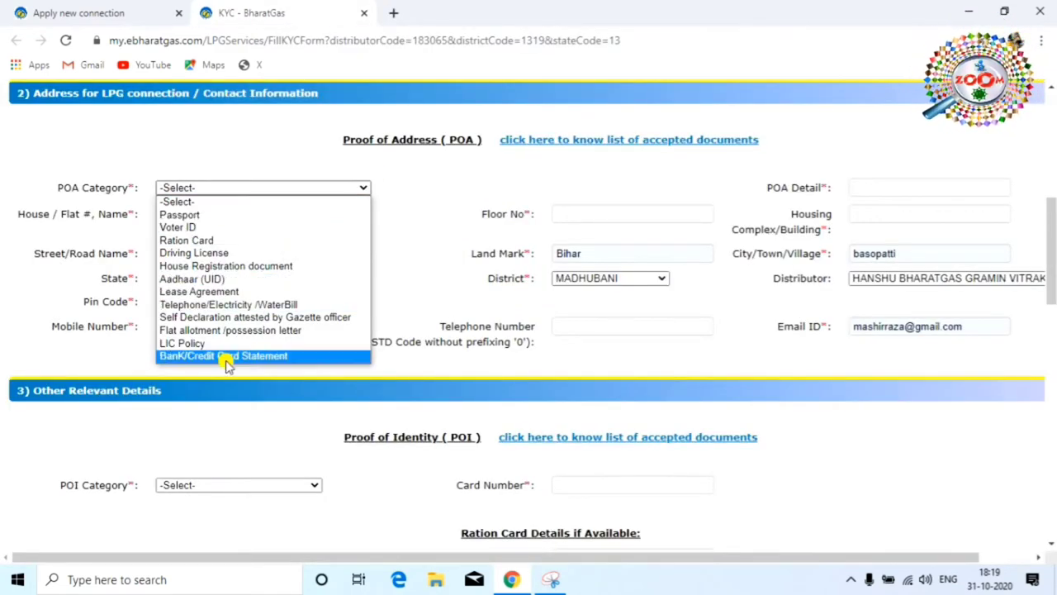
pyautogui.click(247, 280)
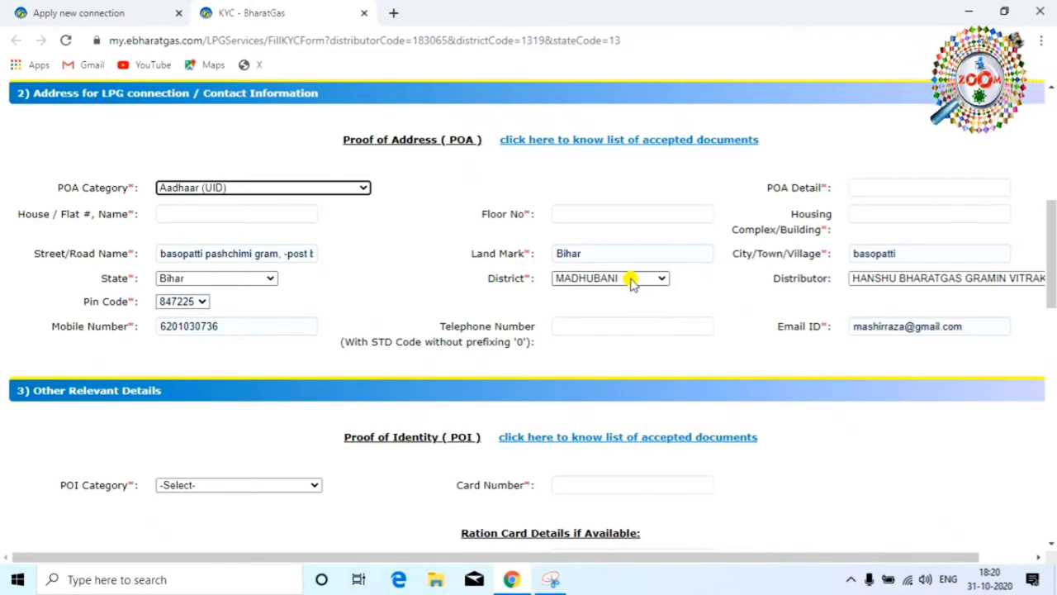
pyautogui.scroll(-1, 510, 283)
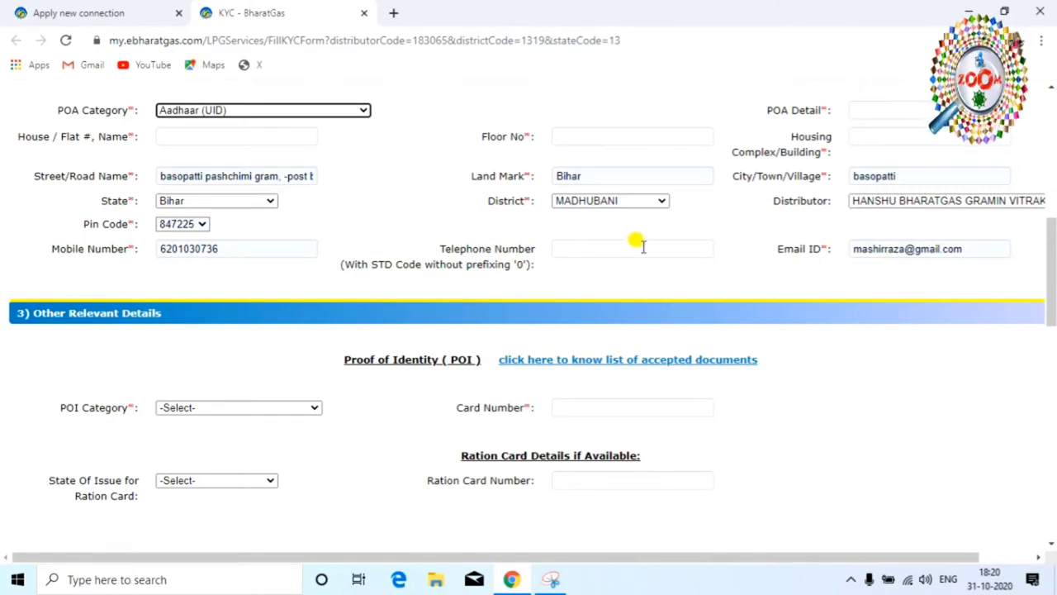
pyautogui.scroll(-1, 496, 251)
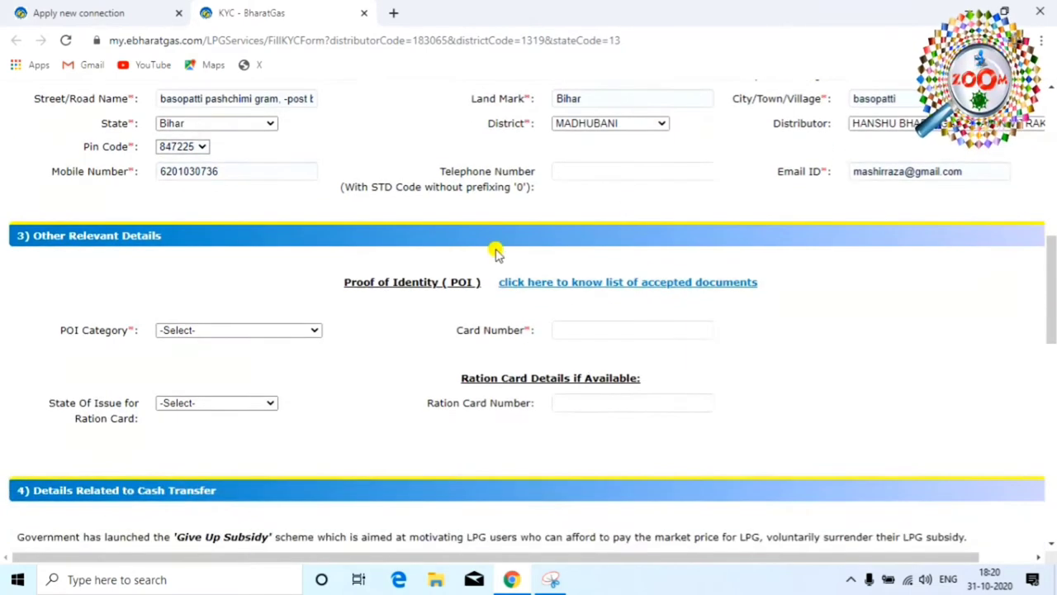
pyautogui.tripleClick(963, 171)
pyautogui.click(741, 218)
# - Check the list of accepted proof-of-identity documents and set the POI category to Aadhaar (UID)
pyautogui.scroll(-1, 603, 238)
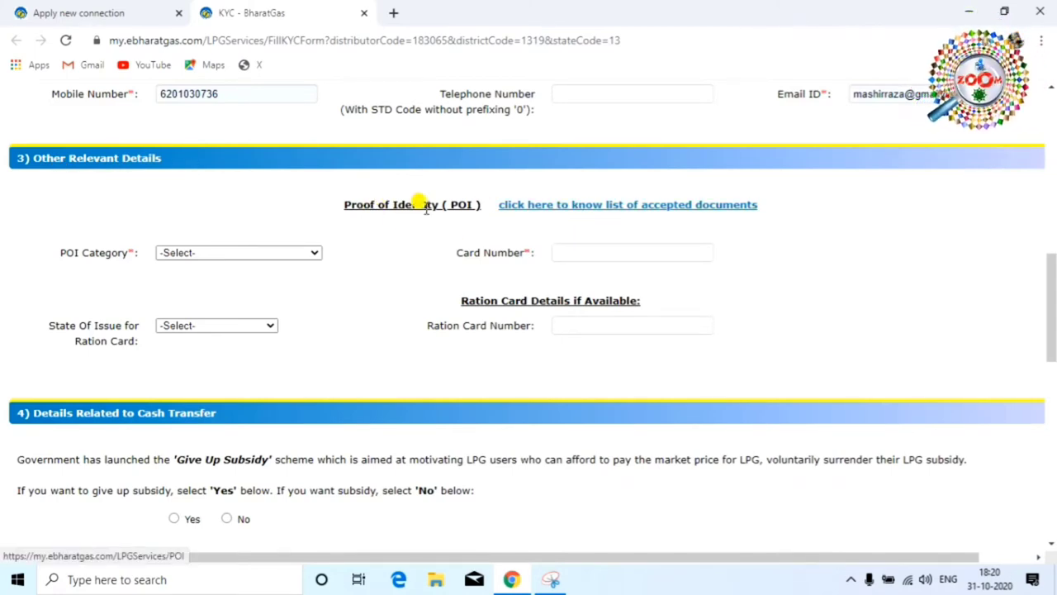
pyautogui.click(553, 211)
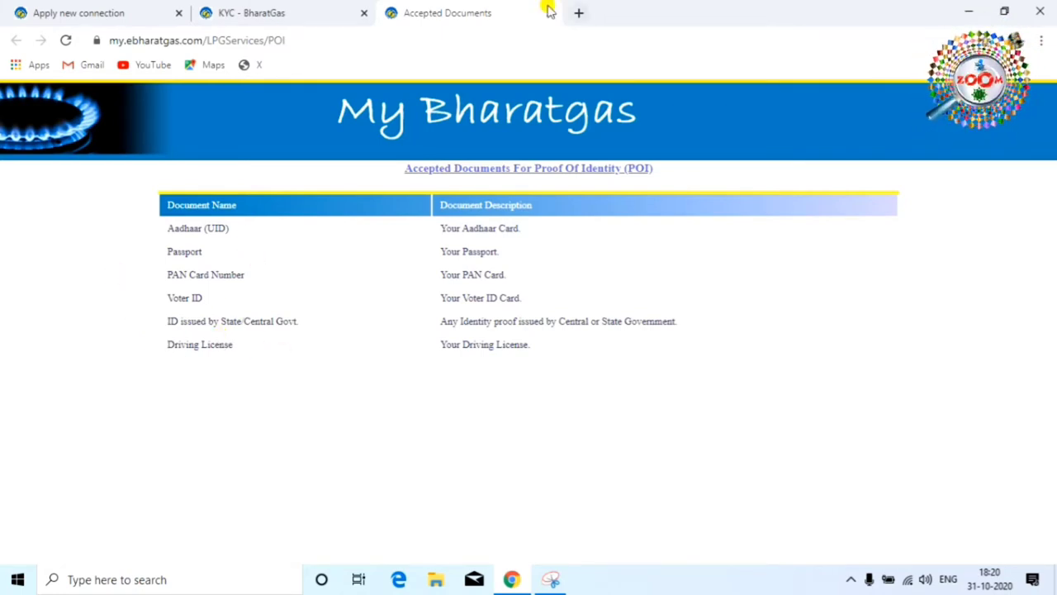
pyautogui.click(334, 8)
pyautogui.click(302, 253)
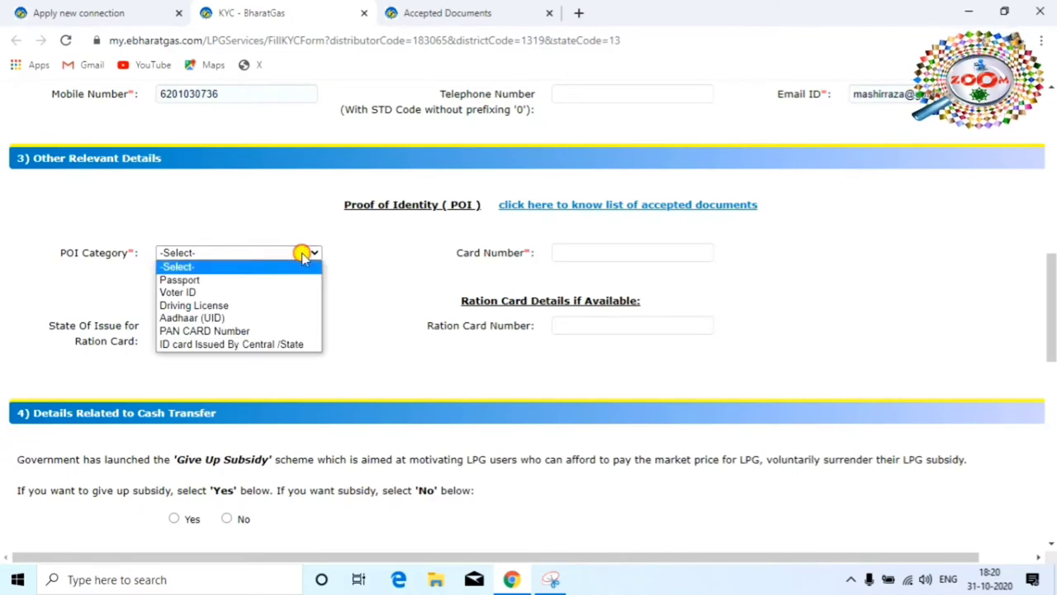
pyautogui.click(248, 318)
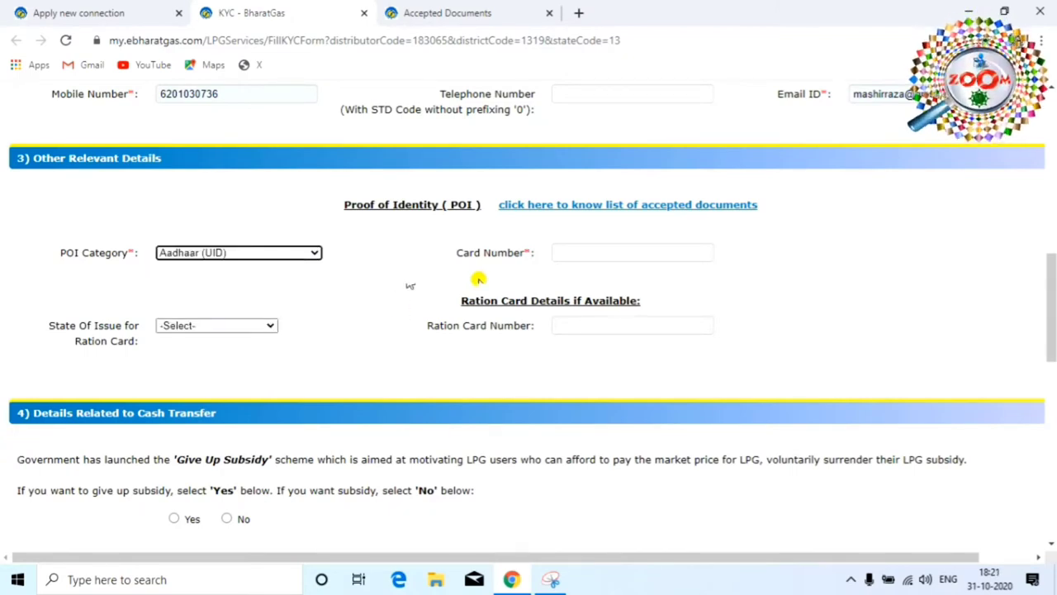
pyautogui.click(557, 255)
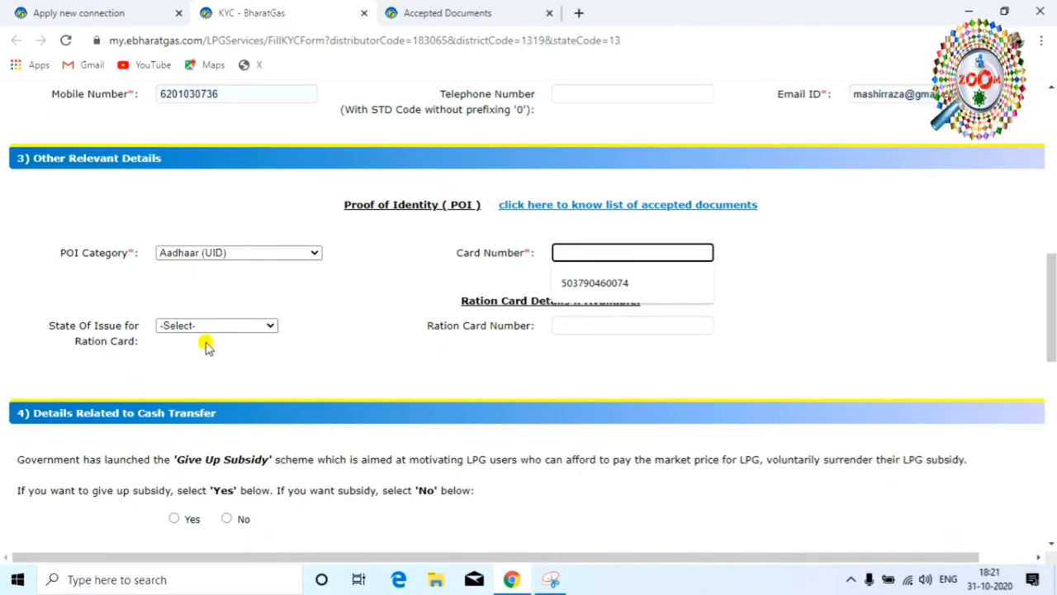
pyautogui.click(264, 326)
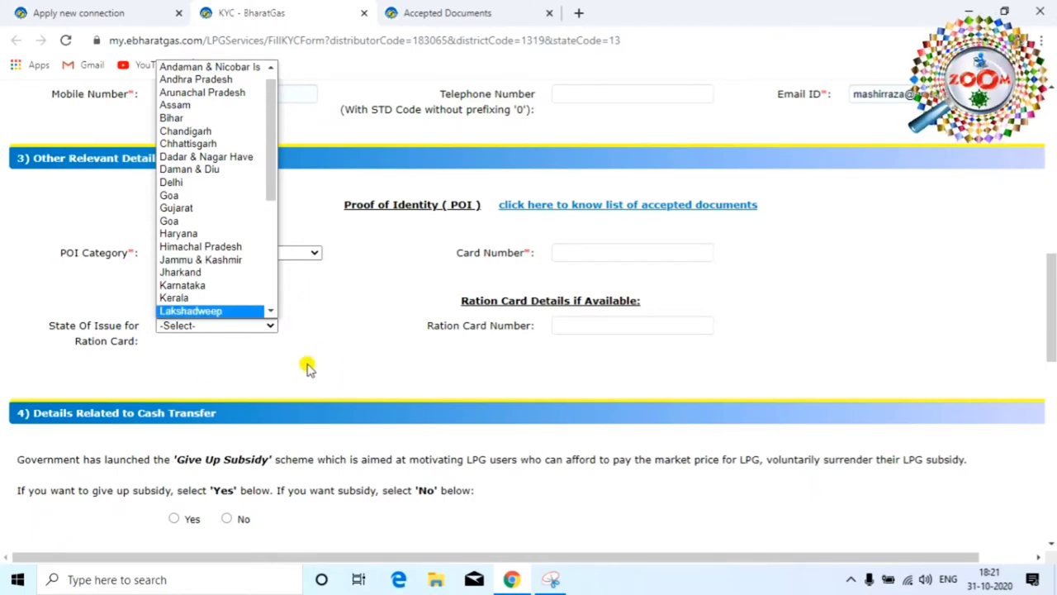
pyautogui.click(326, 324)
# - Choose Yes for giving up the LPG subsidy and accept the non-subsidized rates
pyautogui.scroll(-2, 307, 325)
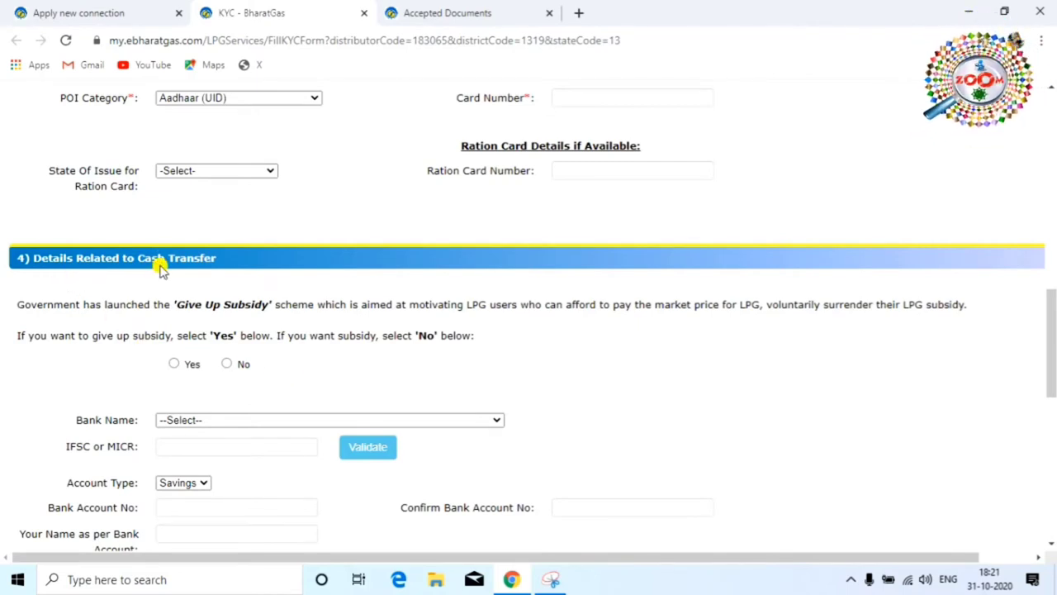
pyautogui.click(195, 367)
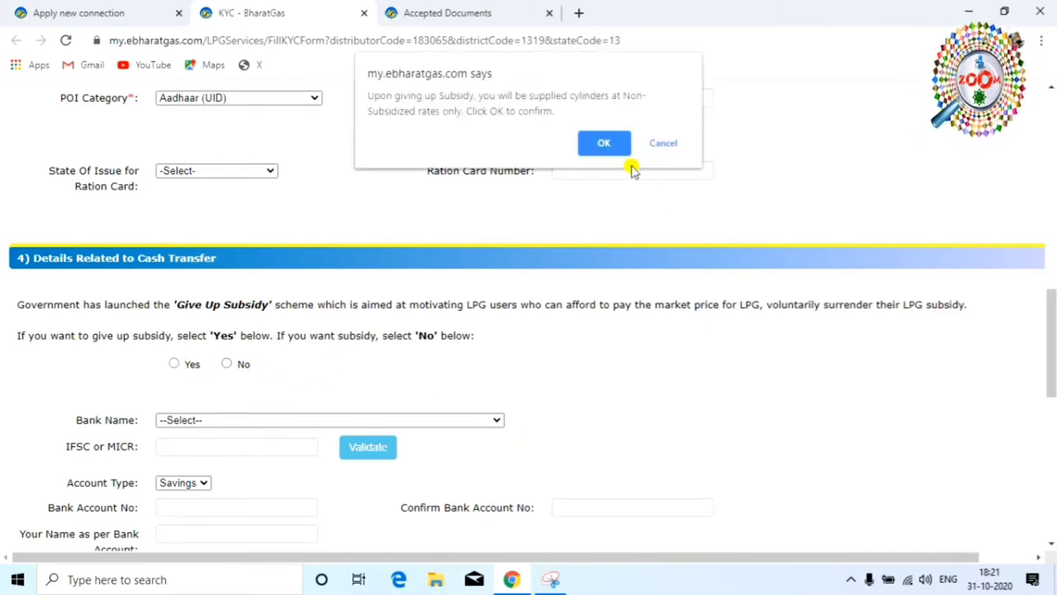
pyautogui.click(605, 141)
# - Examine the bank name, IFSC, account type and account number fields in the cash transfer details
pyautogui.scroll(-1, 675, 264)
pyautogui.scroll(-1, 675, 264)
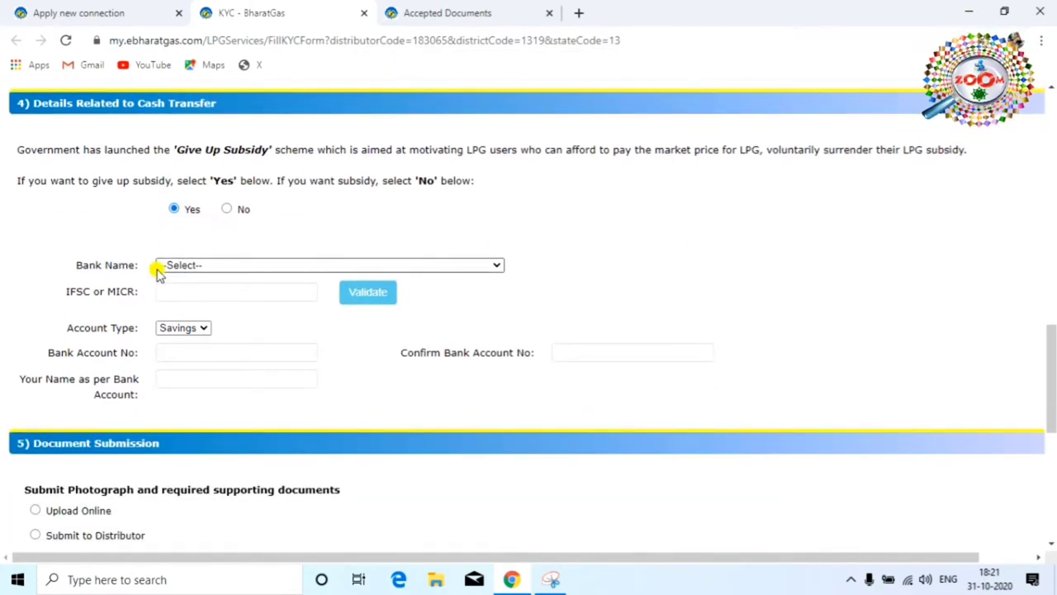
pyautogui.click(248, 265)
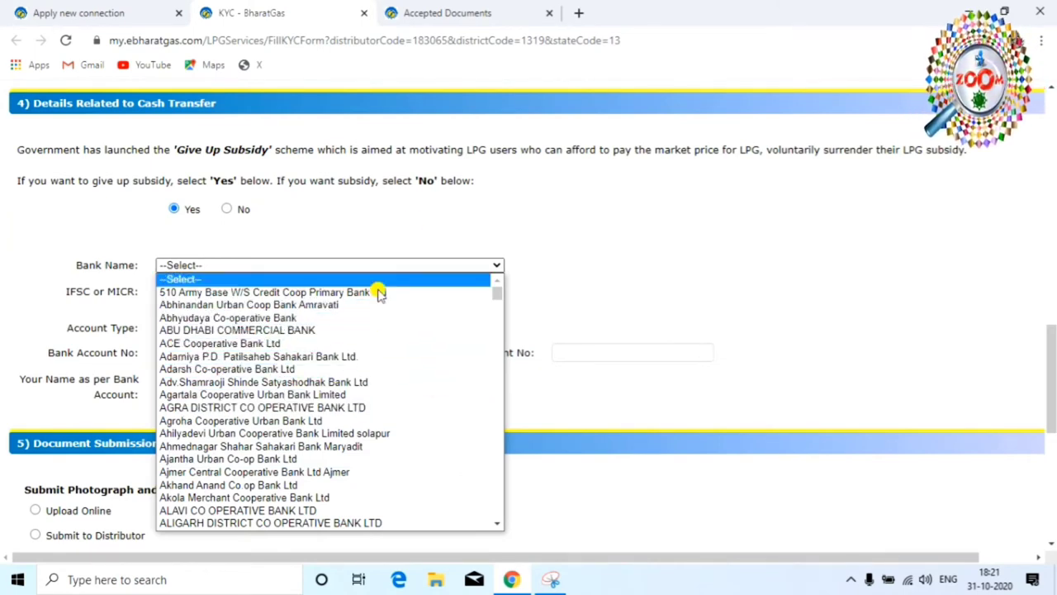
pyautogui.click(405, 224)
pyautogui.click(191, 291)
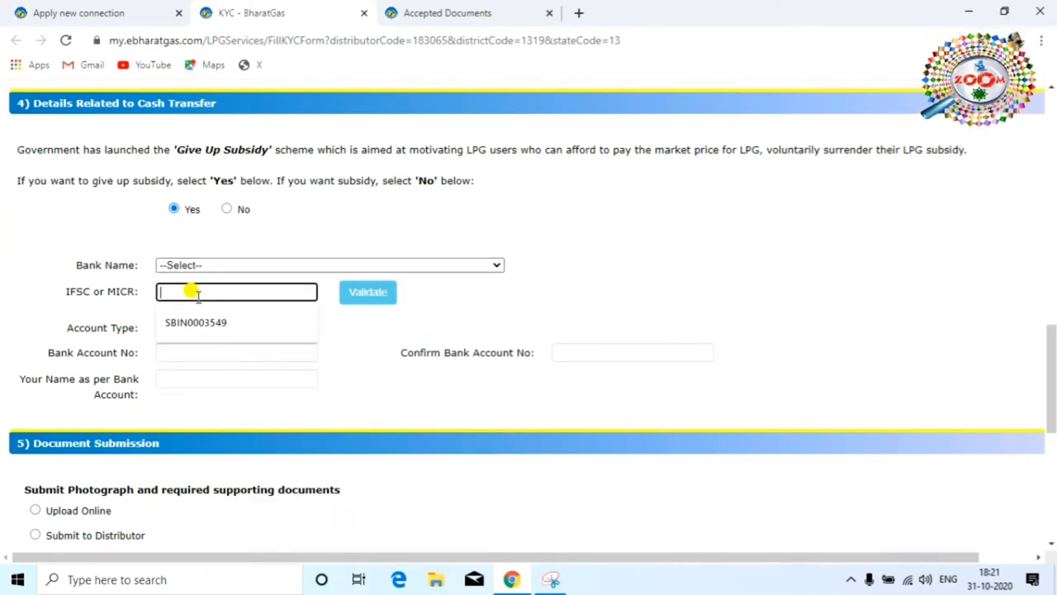
pyautogui.click(450, 335)
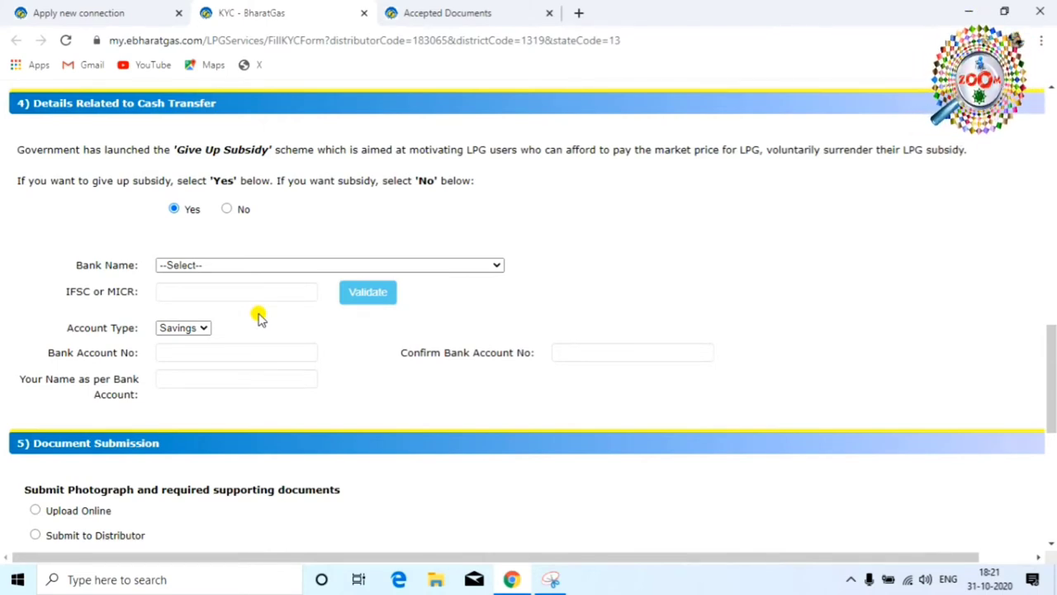
pyautogui.click(189, 332)
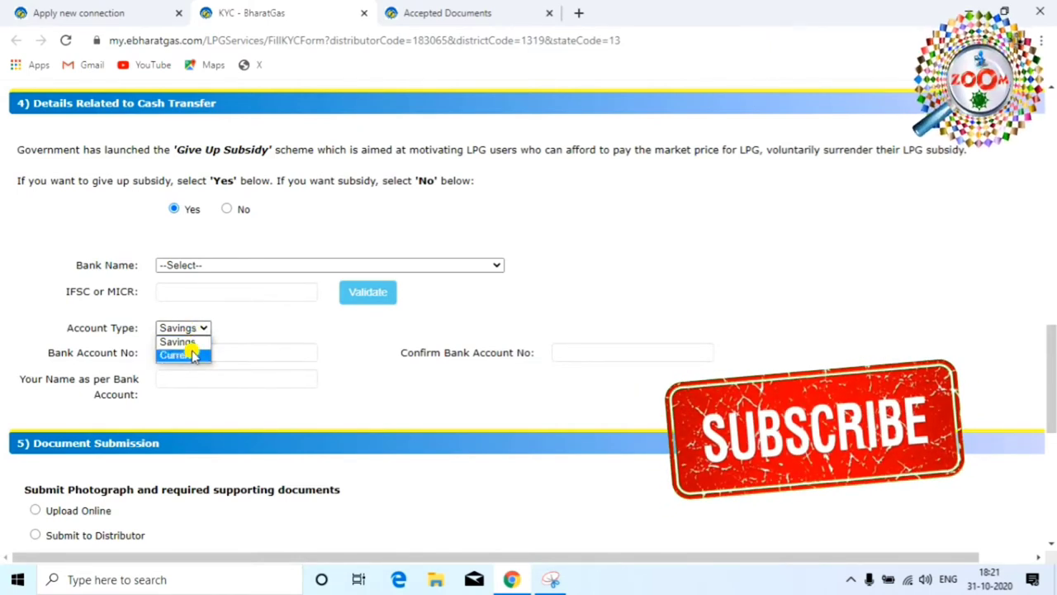
pyautogui.click(186, 342)
pyautogui.scroll(-1, 278, 342)
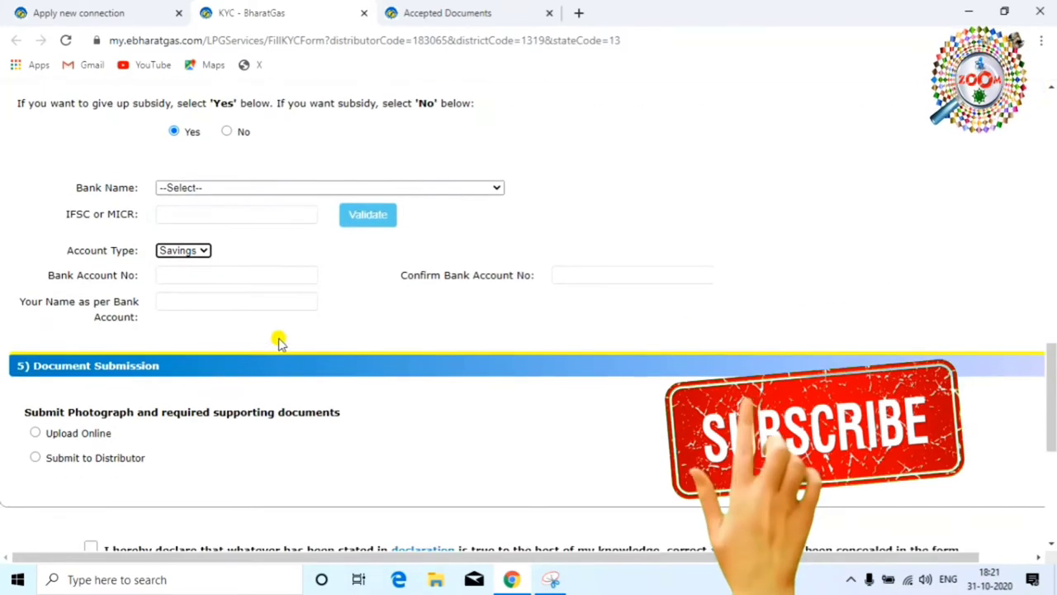
pyautogui.click(201, 274)
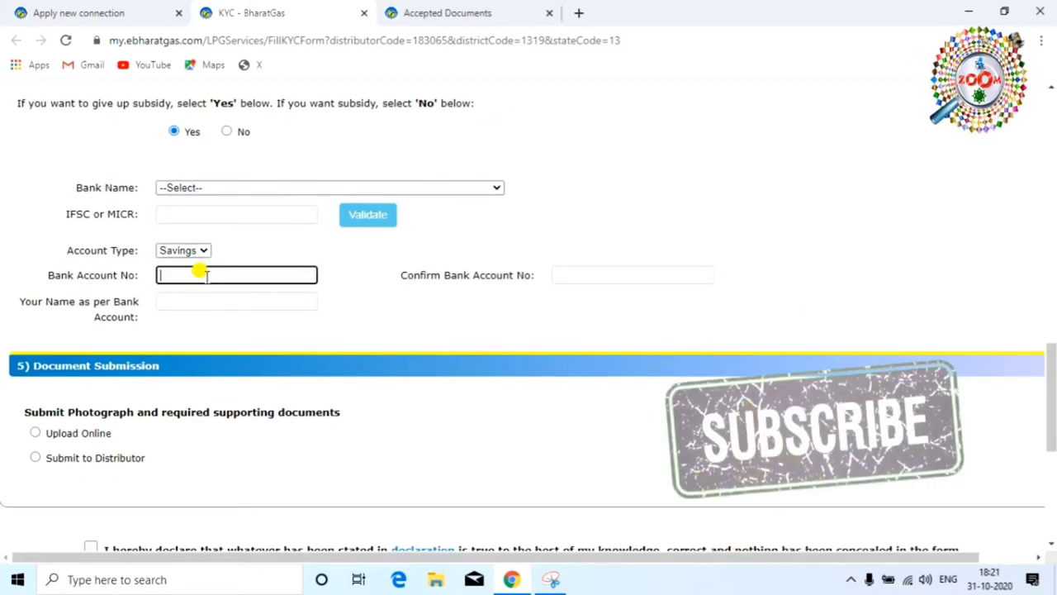
pyautogui.click(581, 275)
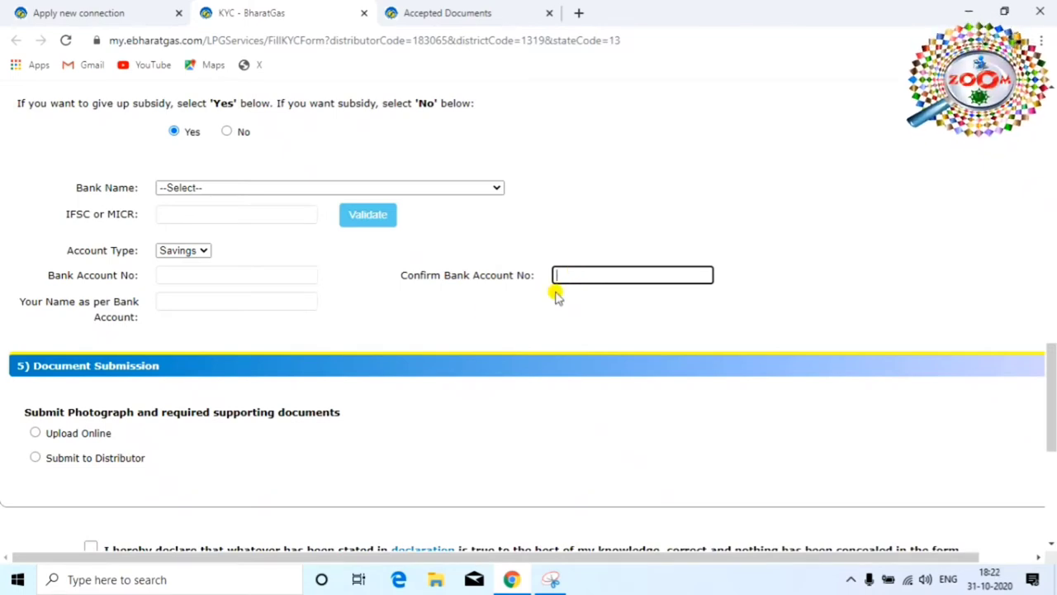
# - Choose Upload Online for submitting the photograph and supporting documents, and accept the declaration
pyautogui.click(206, 302)
pyautogui.click(420, 313)
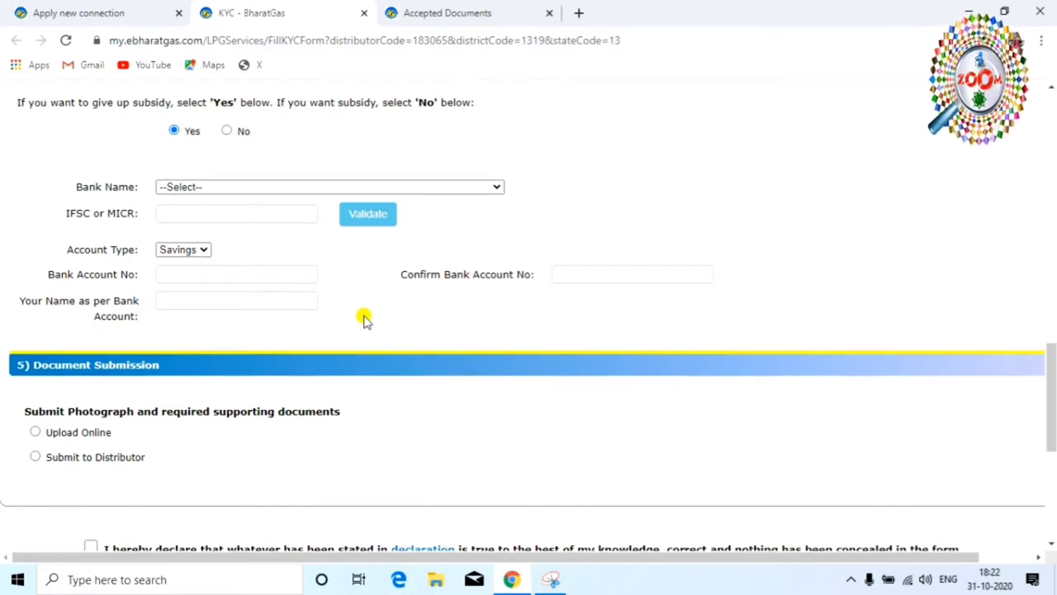
pyautogui.scroll(-1, 363, 322)
pyautogui.scroll(-1, 198, 292)
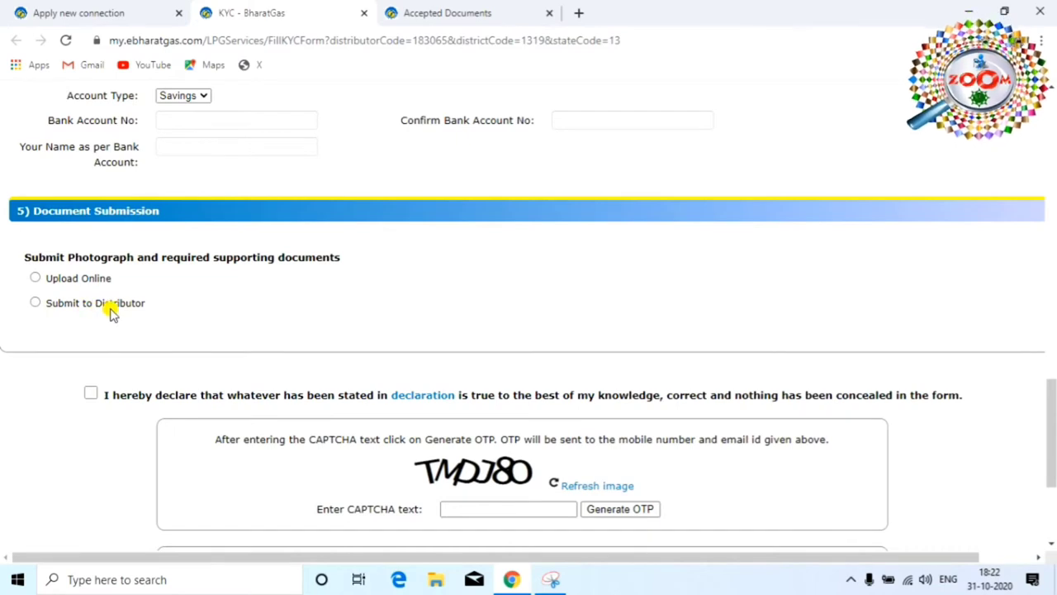
pyautogui.click(35, 304)
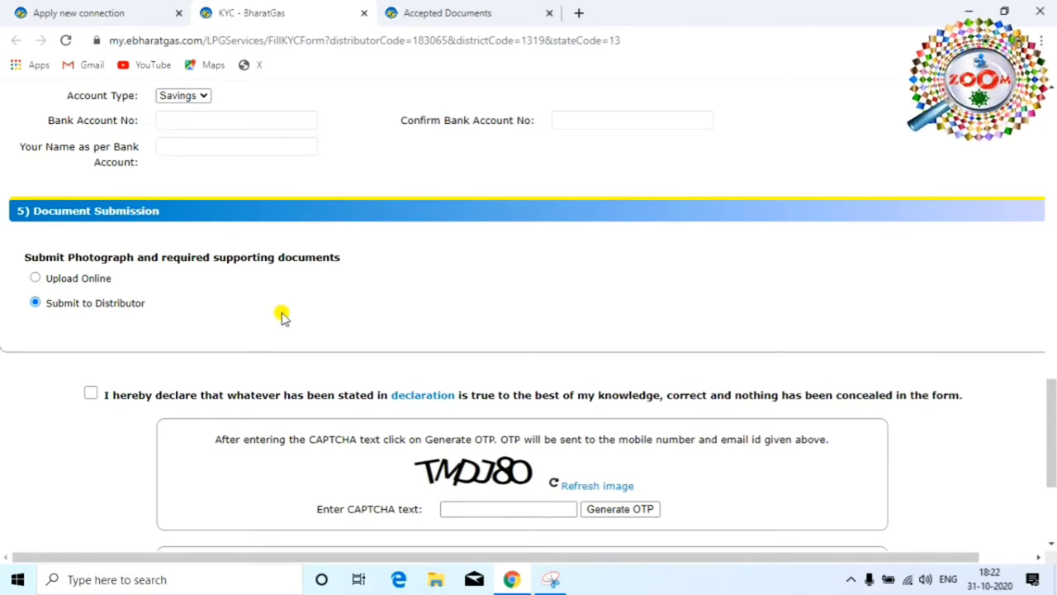
pyautogui.scroll(-1, 281, 317)
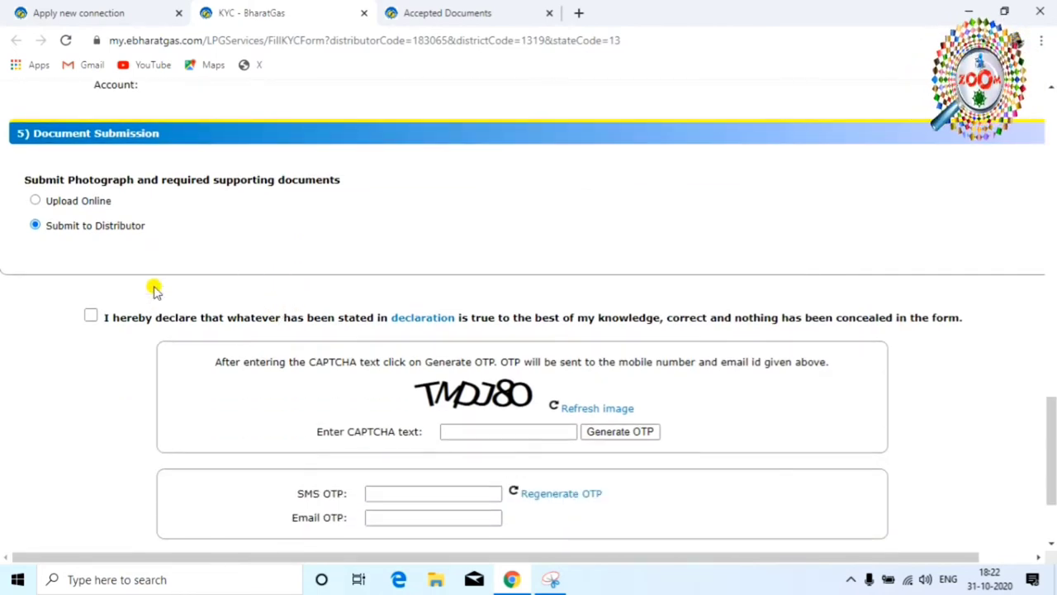
pyautogui.click(36, 202)
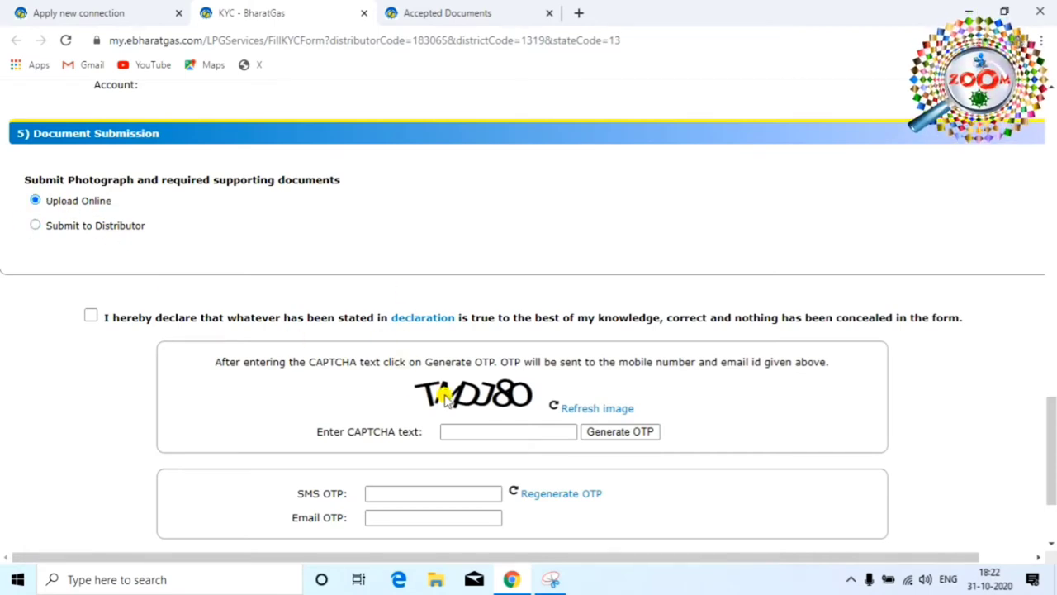
pyautogui.click(91, 317)
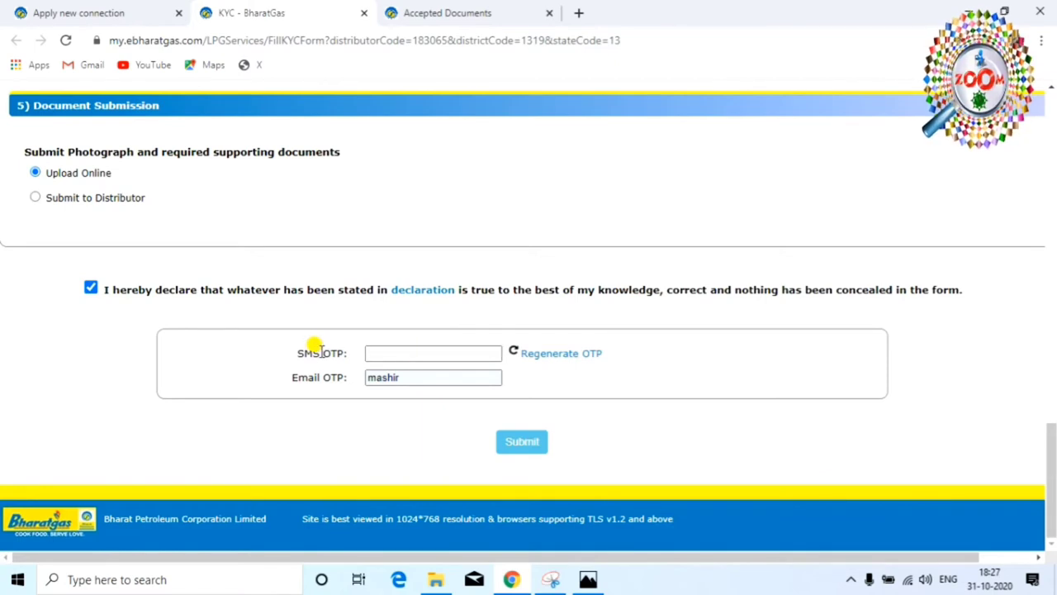
# - Clear the wrong text from the Email OTP field, enter the SMS OTP and Email OTP, and submit the KYC form
pyautogui.click(382, 355)
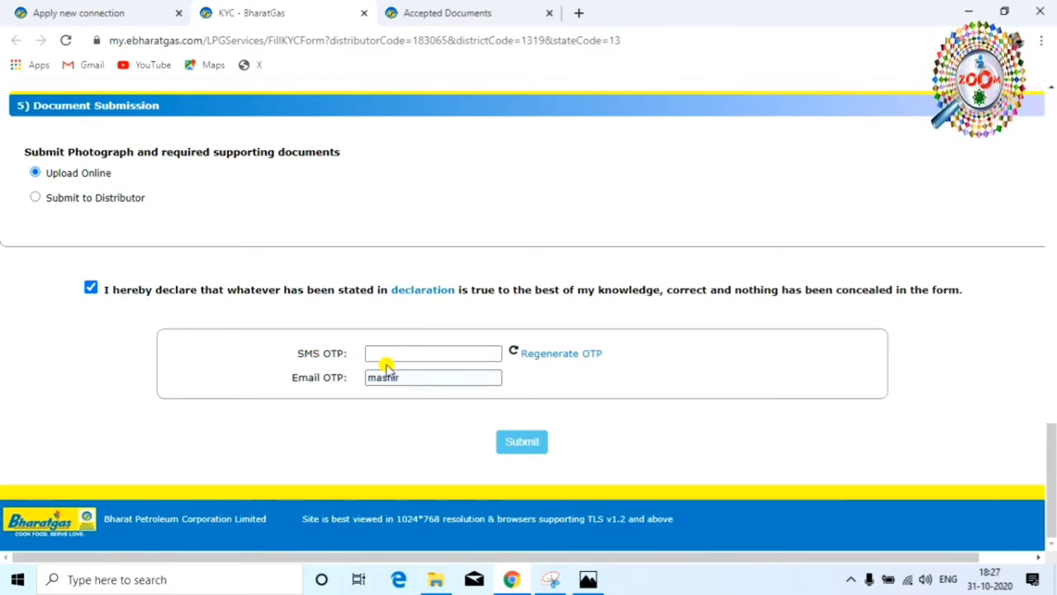
pyautogui.click(415, 375)
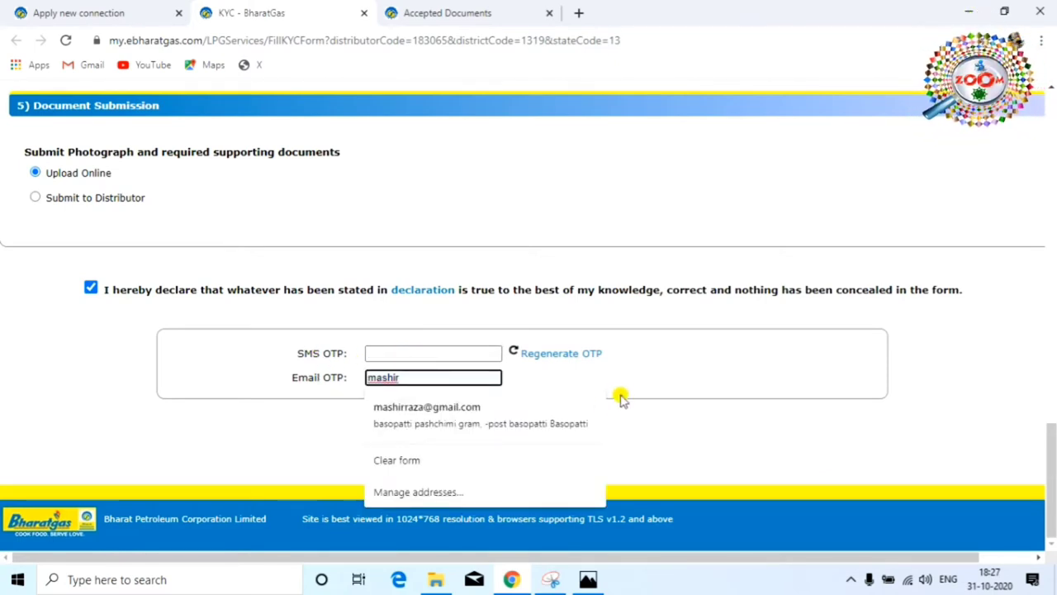
pyautogui.click(675, 379)
pyautogui.doubleClick(427, 380)
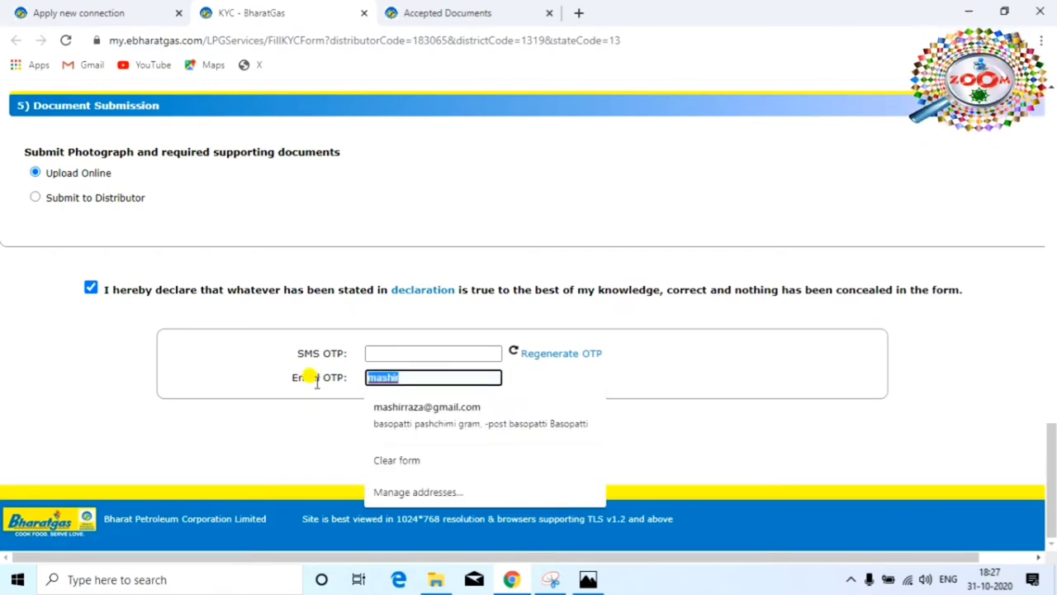
pyautogui.press('BackSpace')
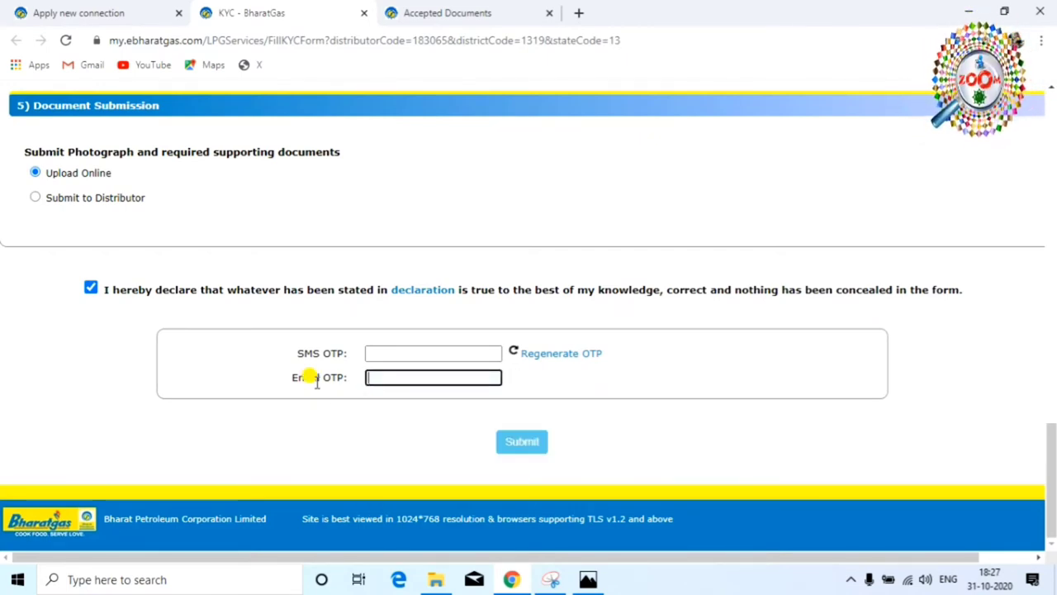
pyautogui.click(401, 354)
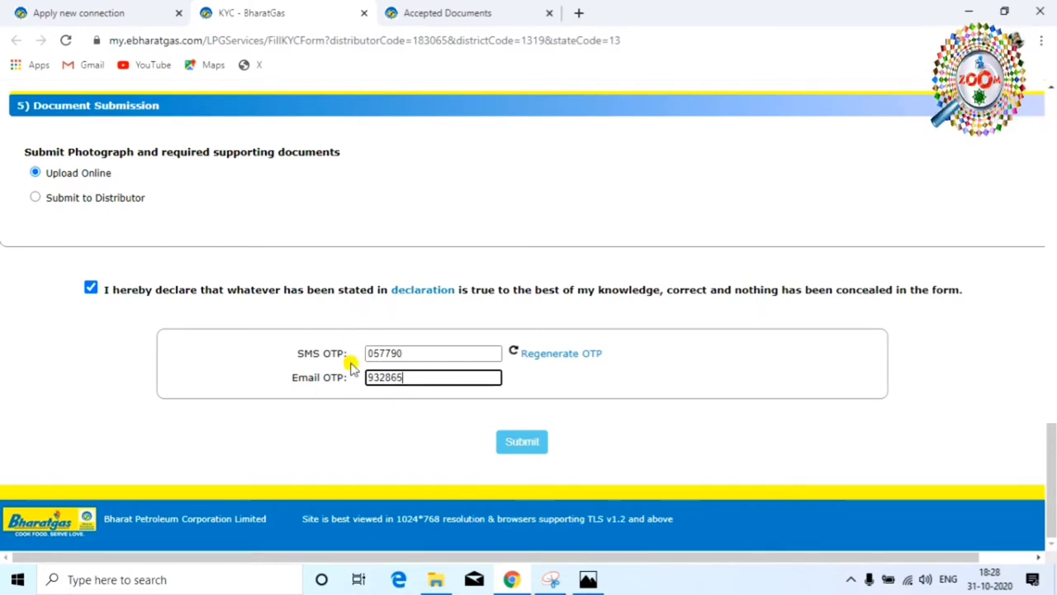
pyautogui.click(525, 443)
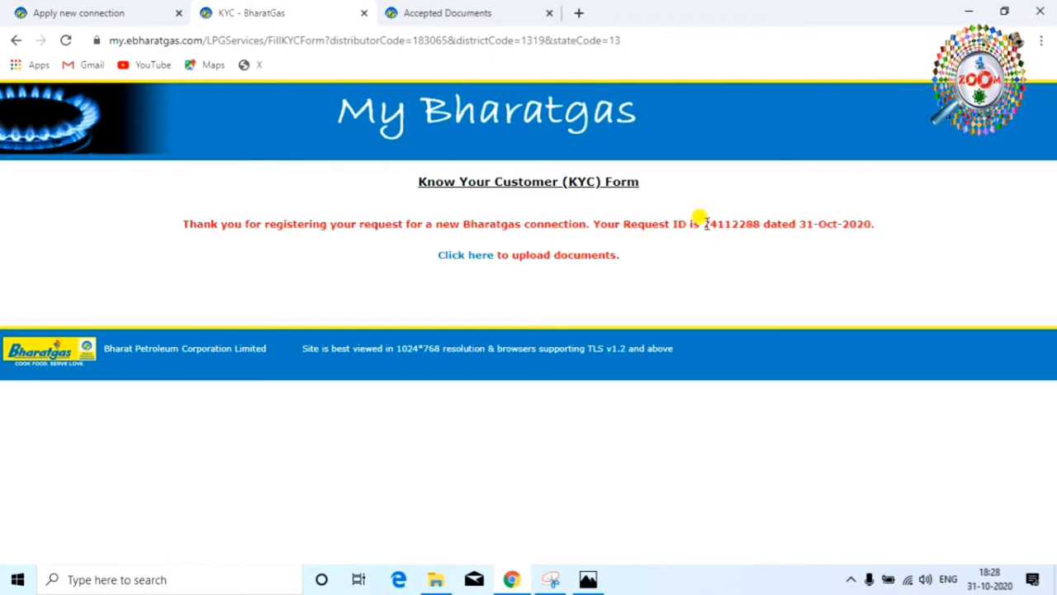
# - Examine the request ID and its date in the registration confirmation
pyautogui.moveTo(701, 224); pyautogui.dragTo(763, 228)
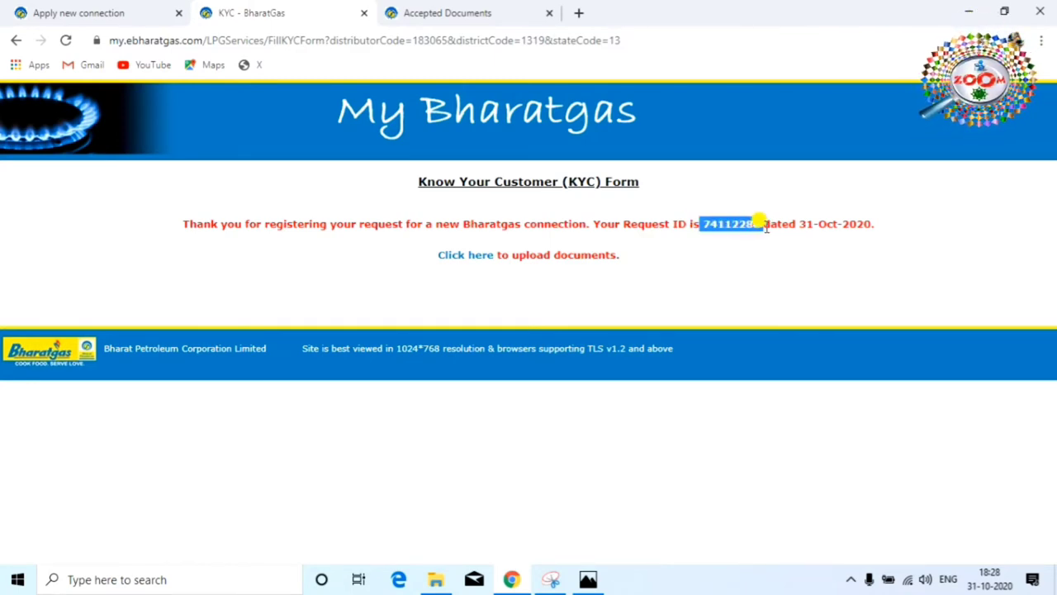
pyautogui.moveTo(874, 226); pyautogui.dragTo(796, 226)
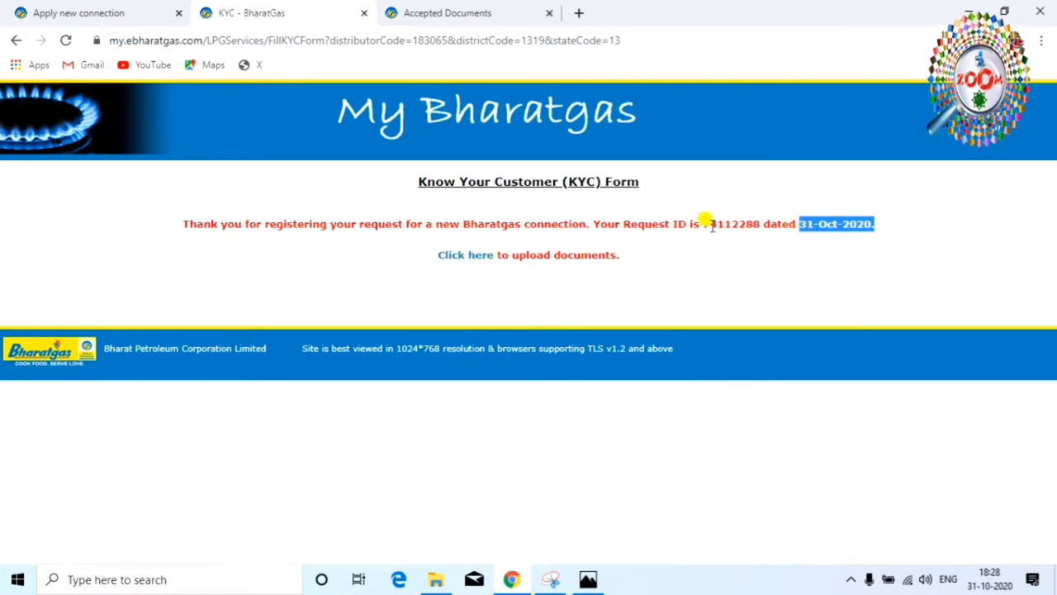
pyautogui.moveTo(702, 224); pyautogui.dragTo(768, 228)
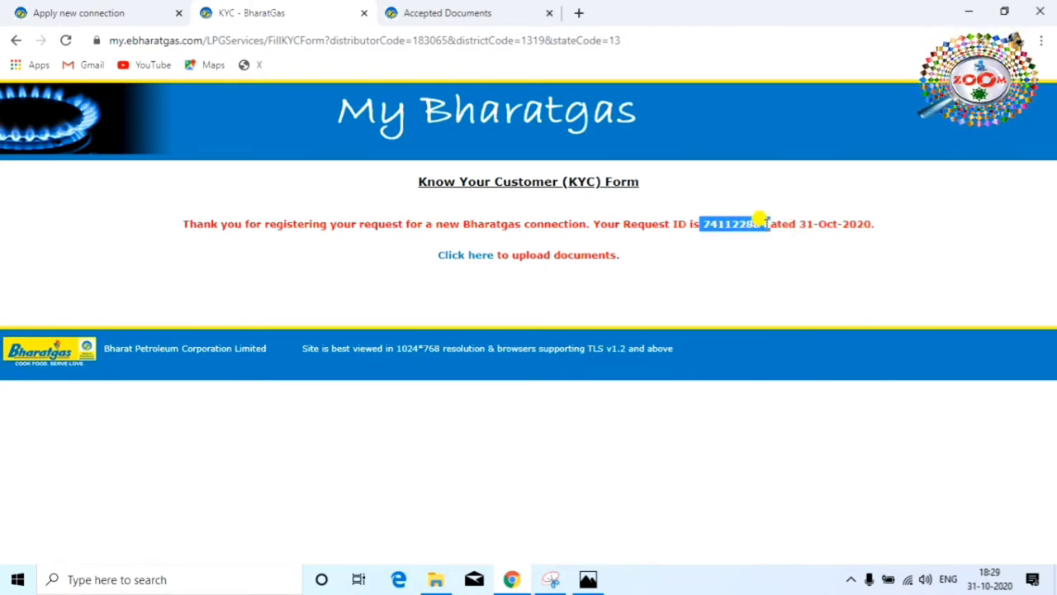
# - Open the KYC file upload page and review the required documents and file size limits
pyautogui.click(574, 273)
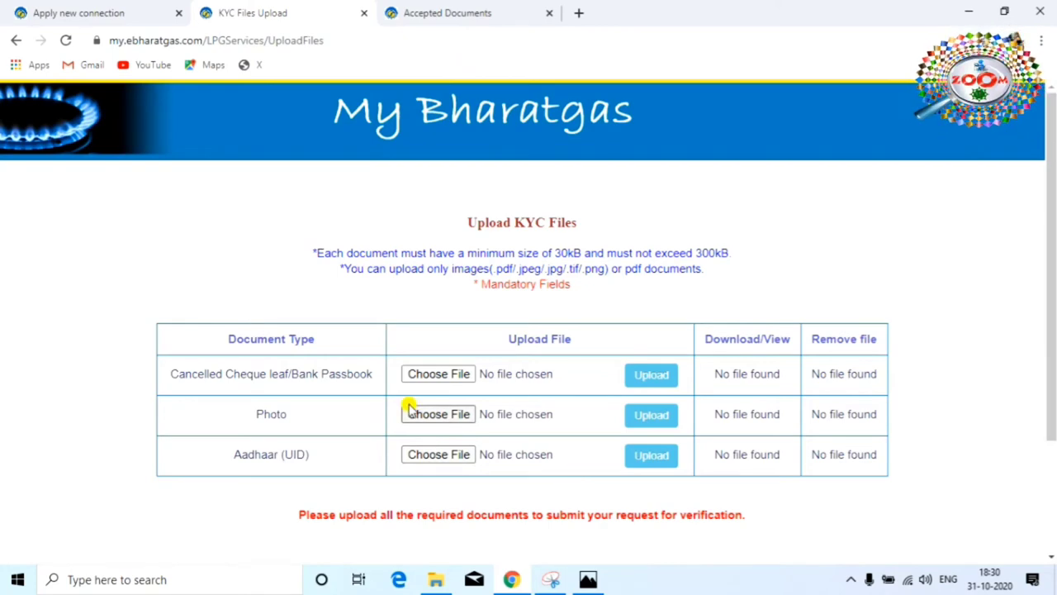
pyautogui.scroll(-2, 405, 405)
pyautogui.scroll(1, 400, 378)
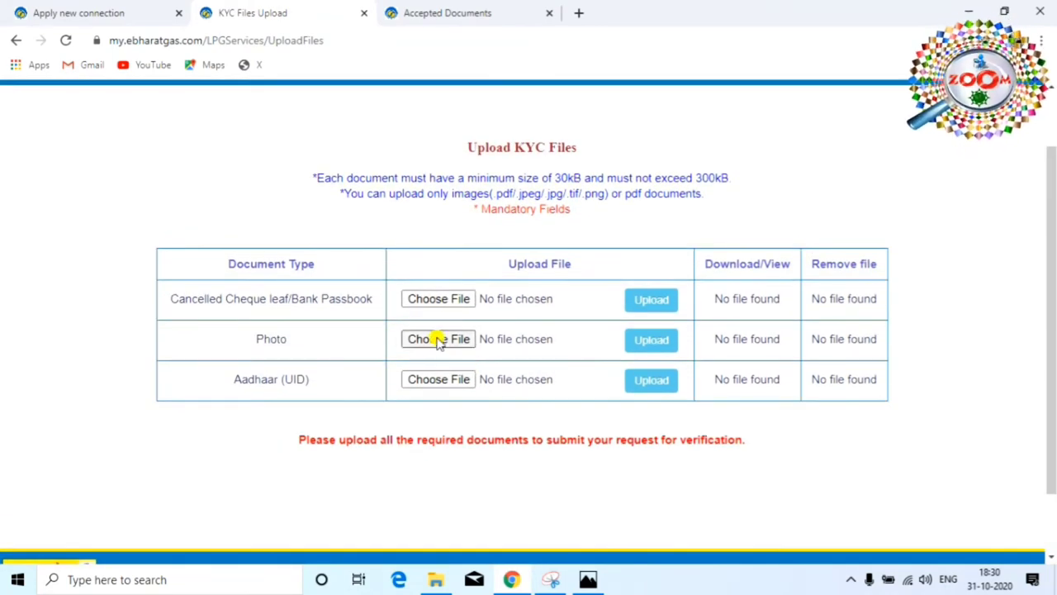